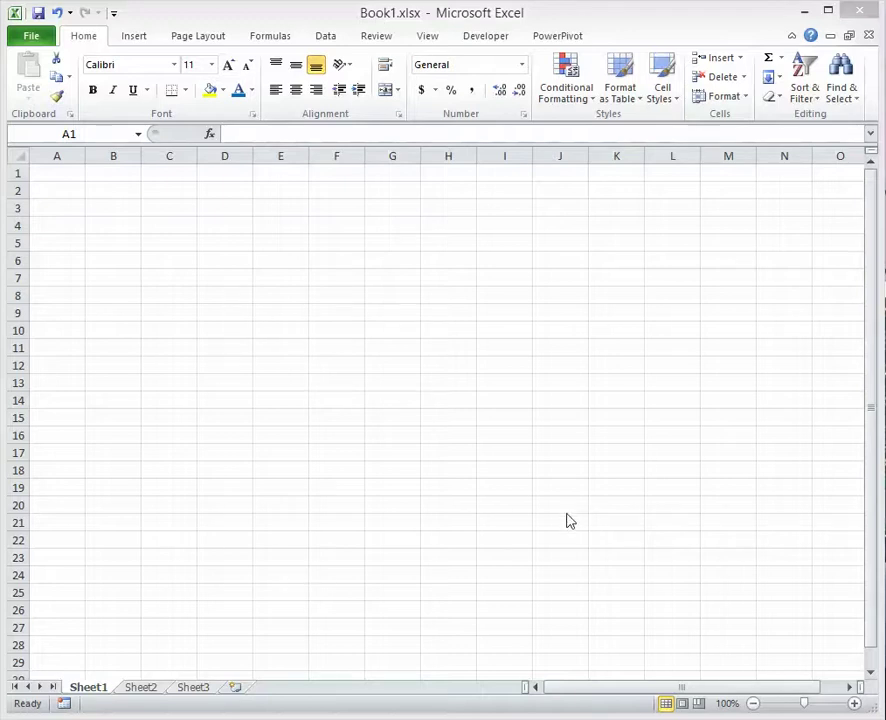
# Switch to Sheet2 and select cell E11, where column E meets row 11
pyautogui.click(137, 697)
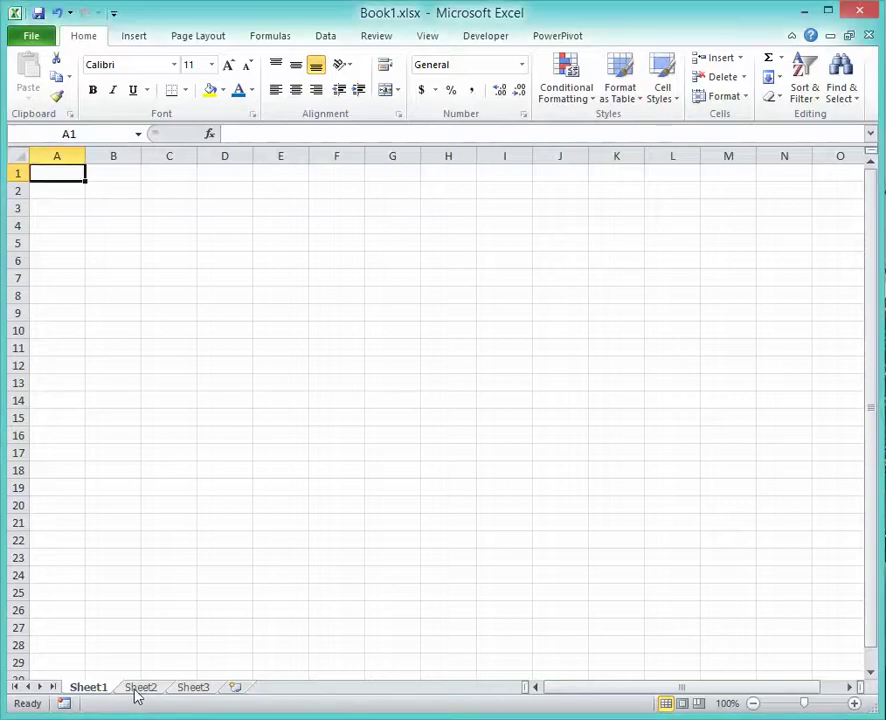
pyautogui.click(138, 690)
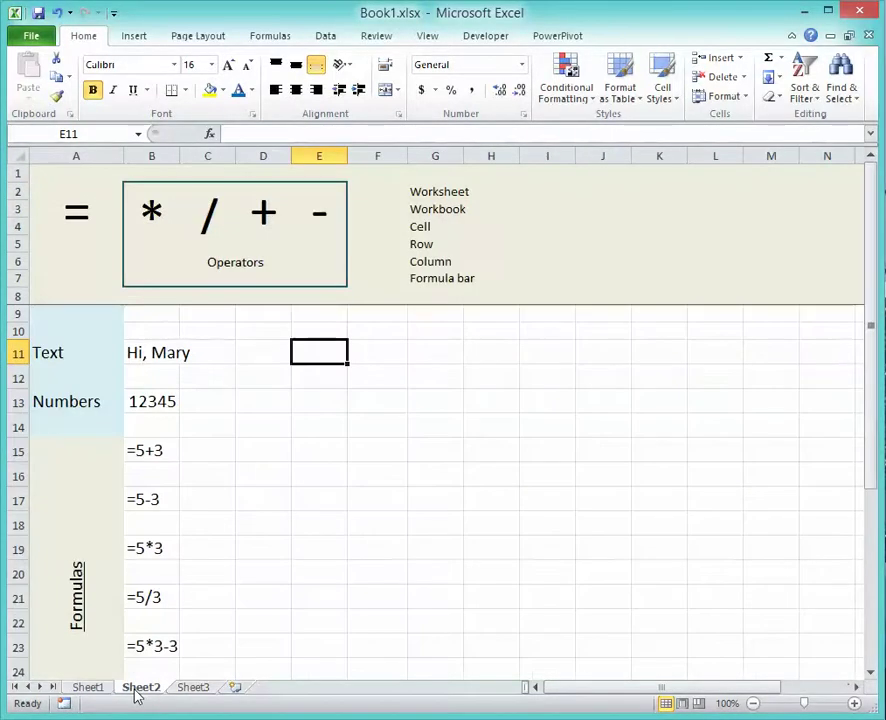
pyautogui.click(319, 144)
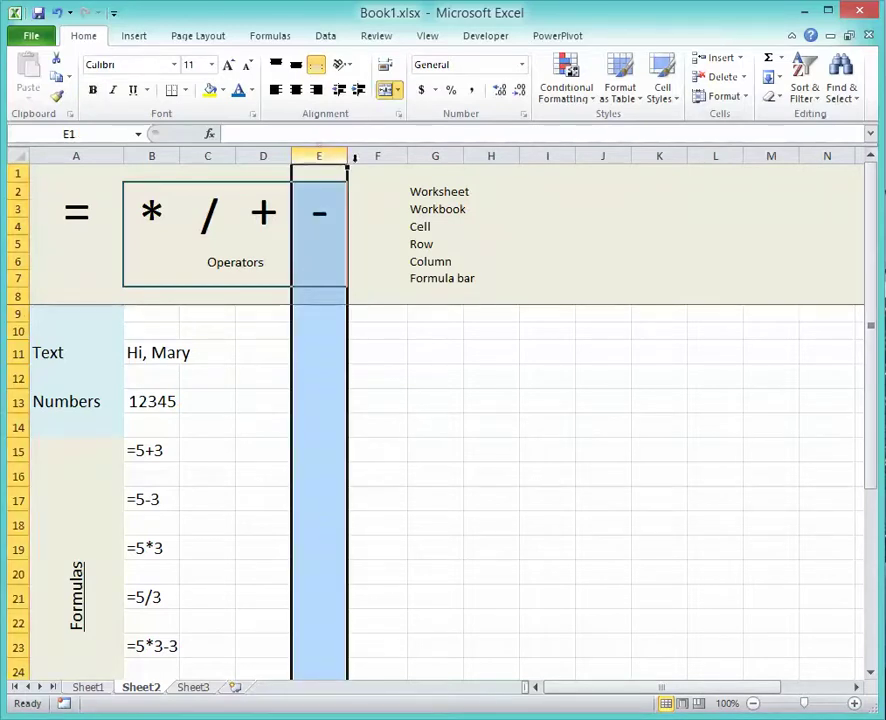
pyautogui.keyDown('ctrl'); pyautogui.click(14, 353); pyautogui.keyUp('ctrl')
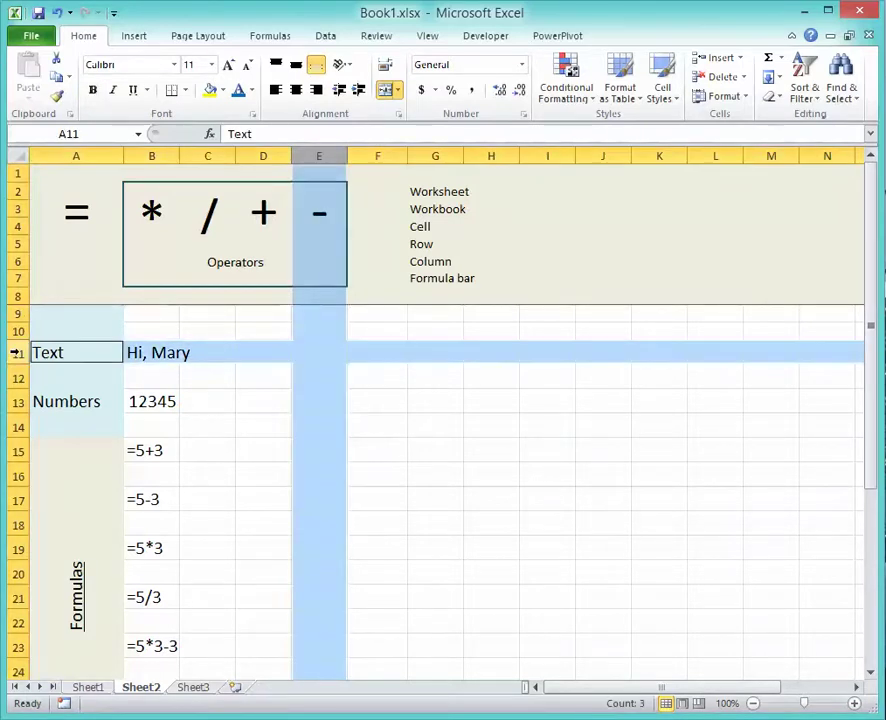
pyautogui.click(319, 351)
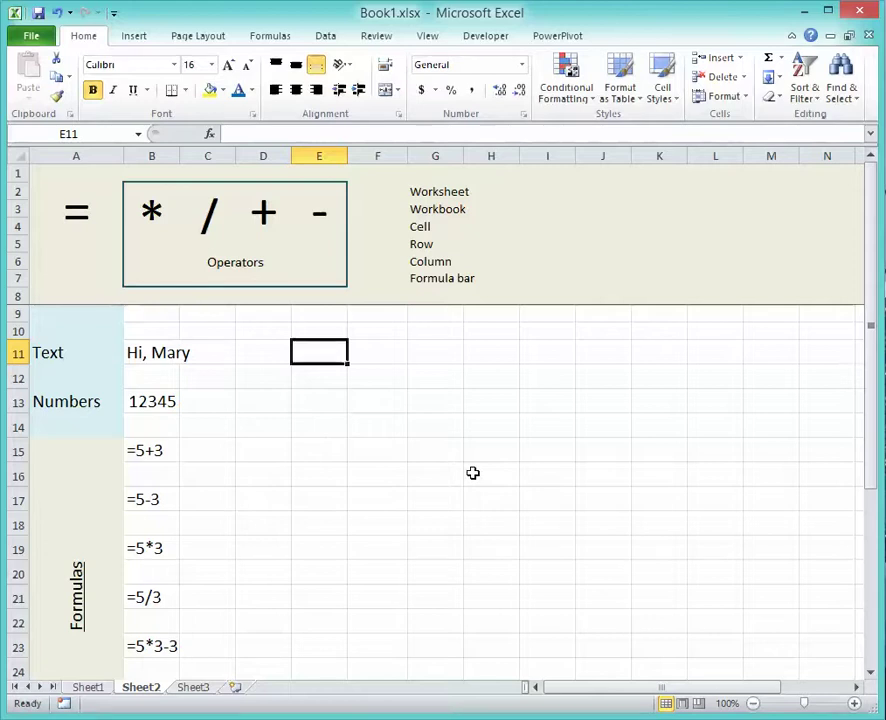
# Enter the sample greeting in E11 and 12345 in E13, then start a formula in E15
pyautogui.write('Hi, Mary')
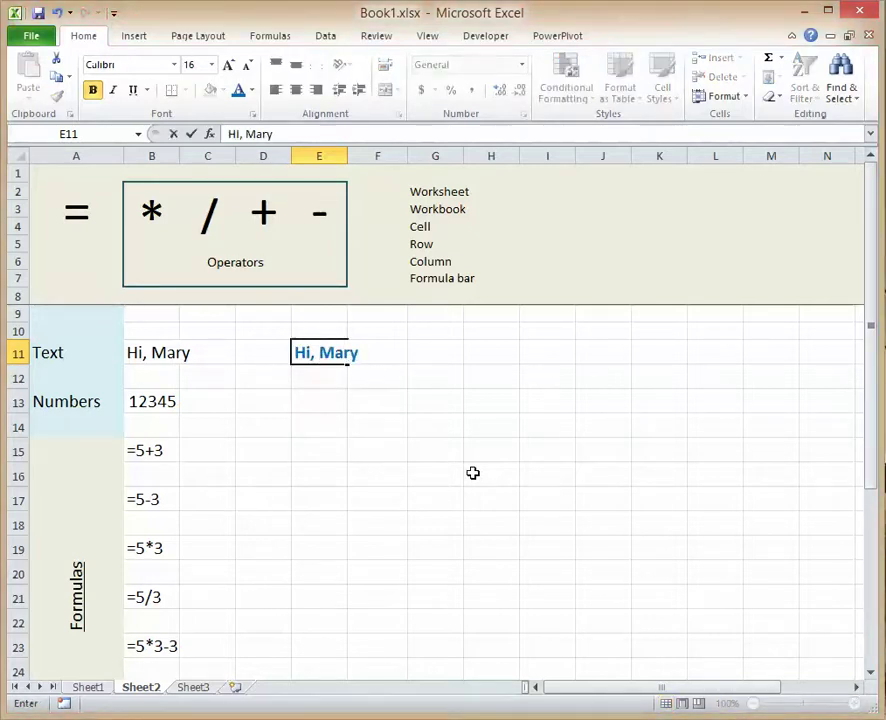
pyautogui.press('Return')
pyautogui.press('Return')
pyautogui.write('12345')
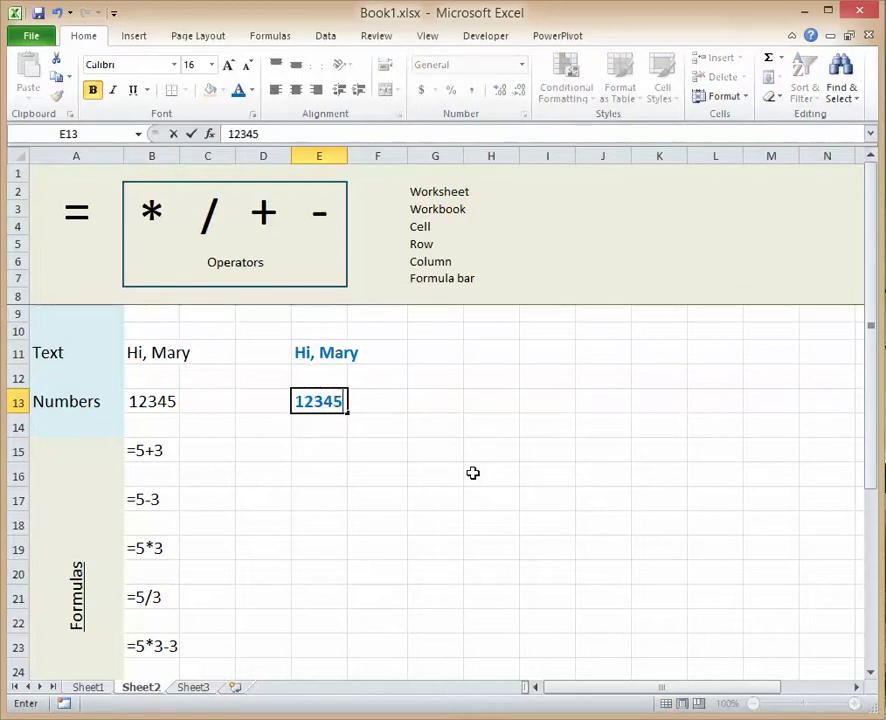
pyautogui.press('Return')
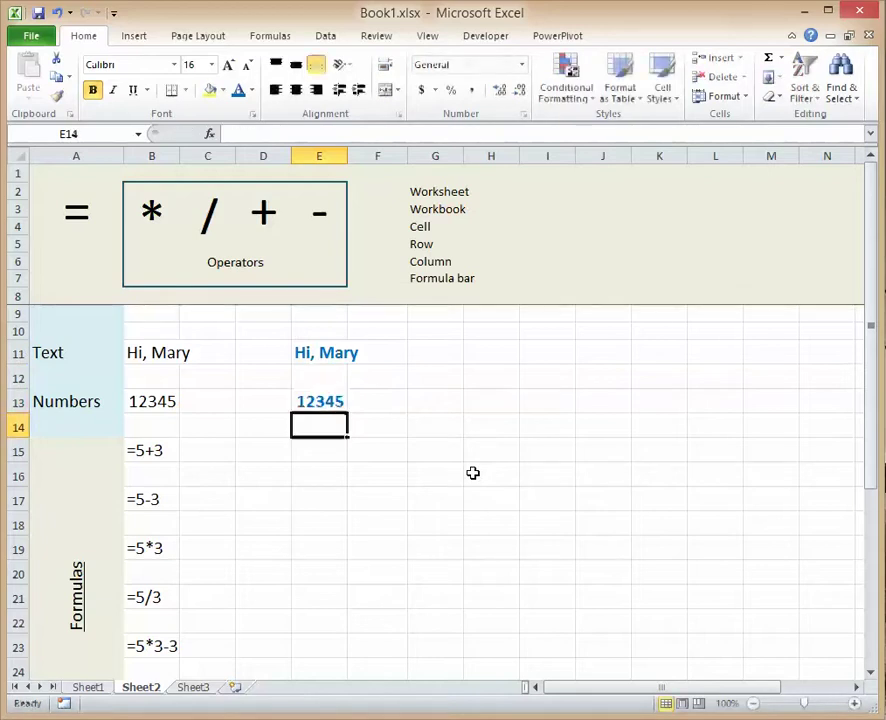
pyautogui.press('Return')
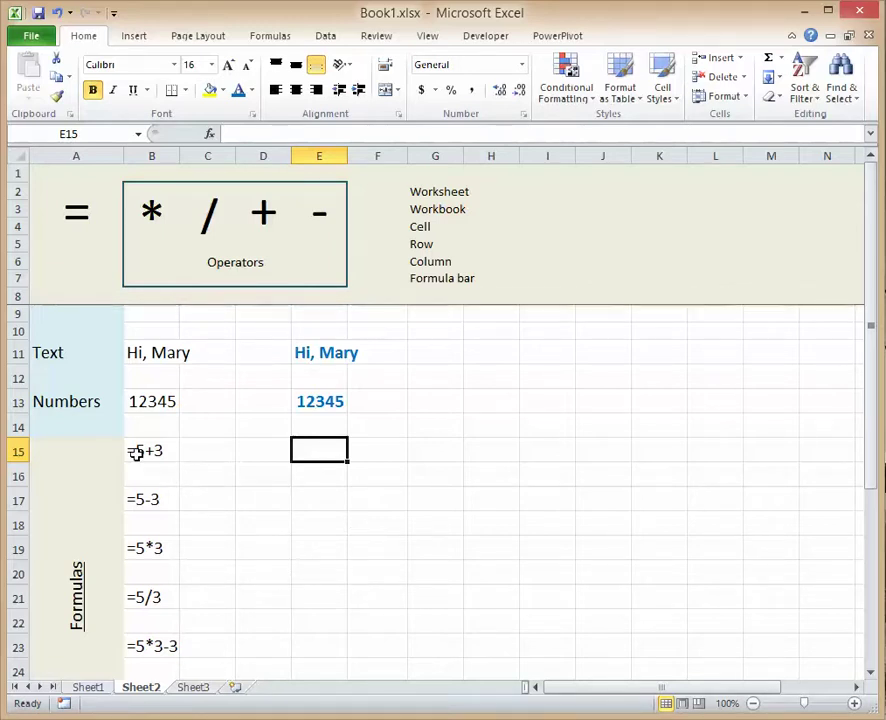
pyautogui.write('=')
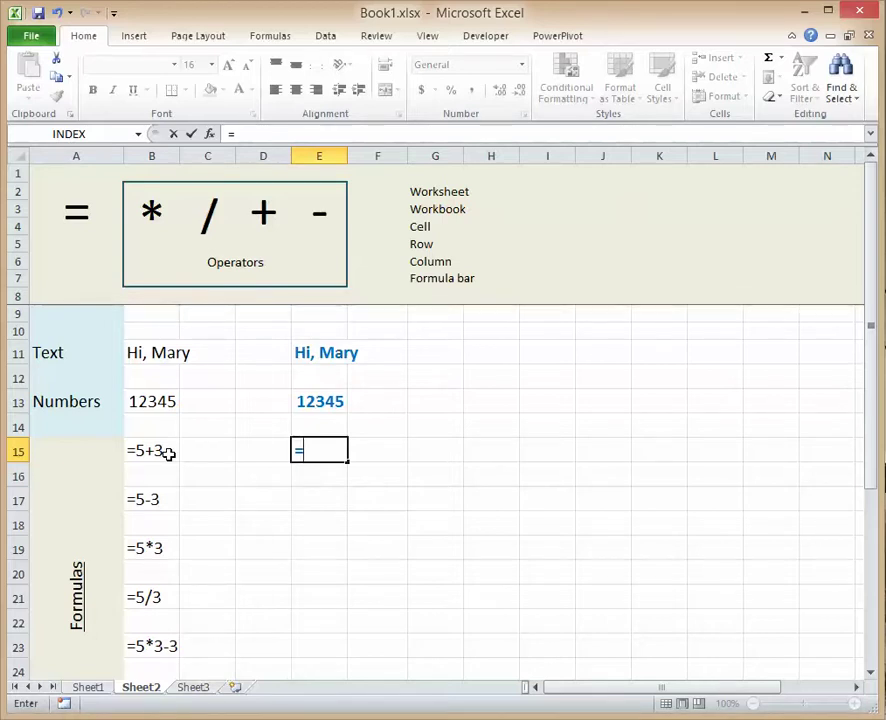
# Enter =5+3 in E15 and =5-3 in E17, giving 8 and 2
pyautogui.write('5+3')
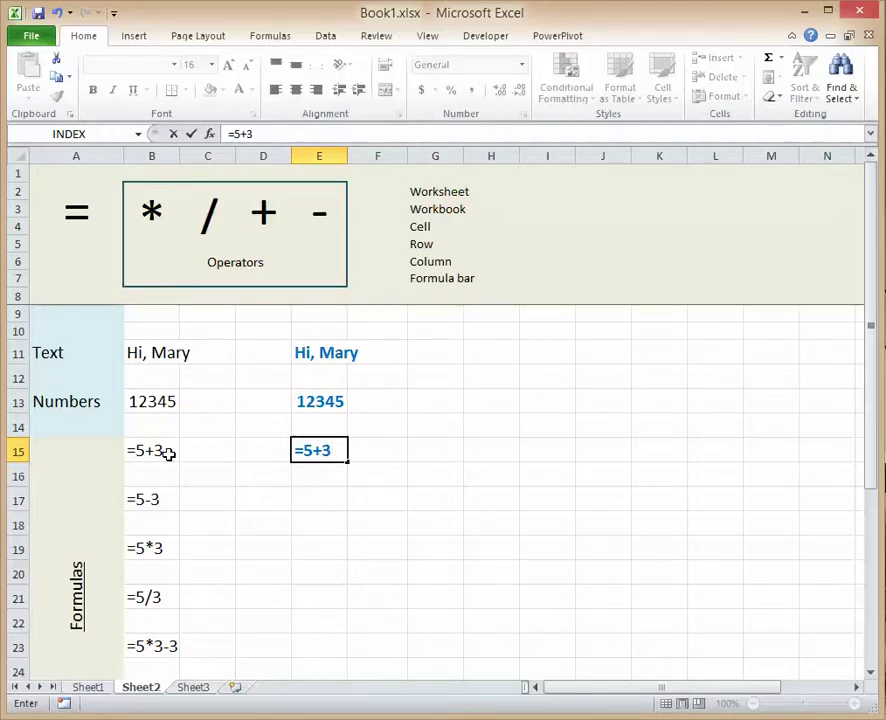
pyautogui.press('Return')
pyautogui.press('Return')
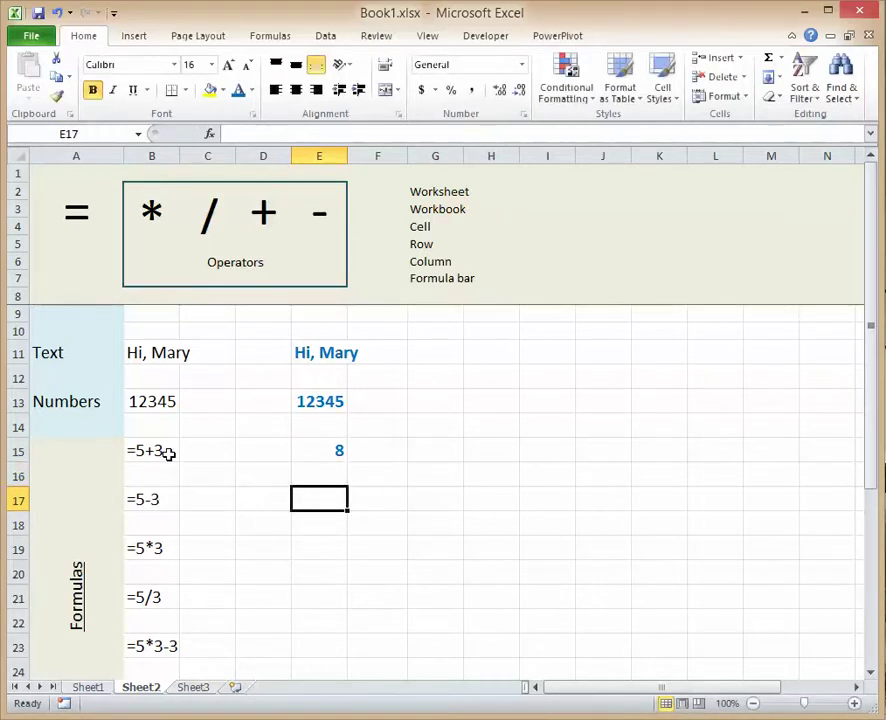
pyautogui.write('=')
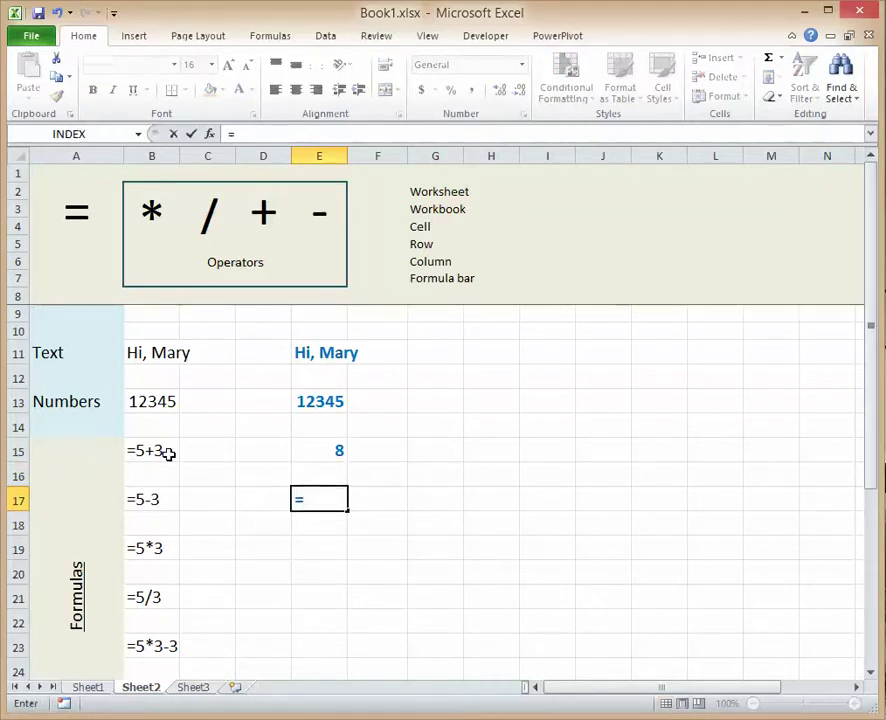
pyautogui.write('5-3')
pyautogui.press('Return')
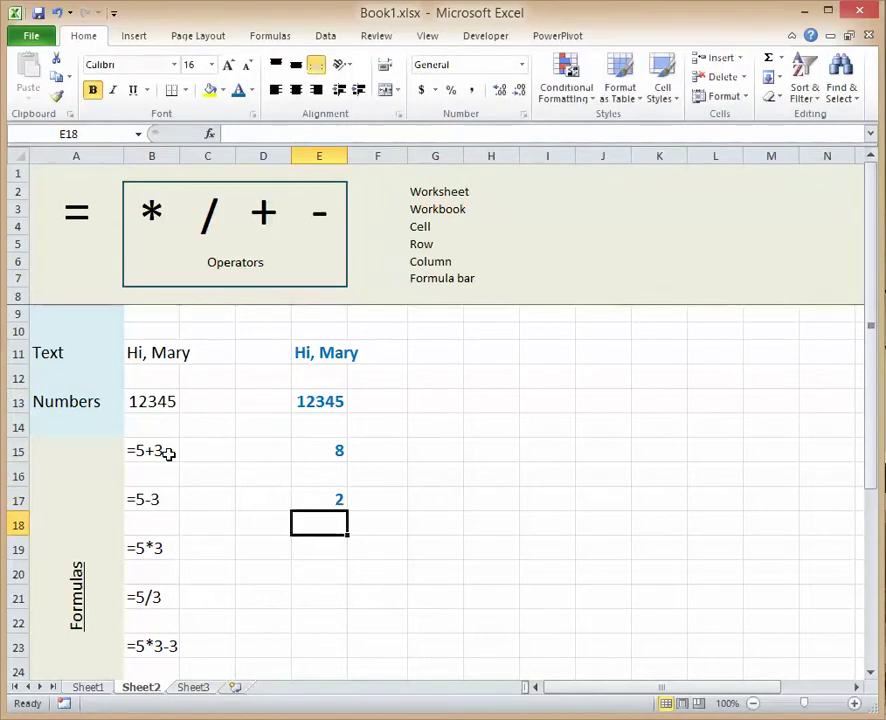
pyautogui.press('Return')
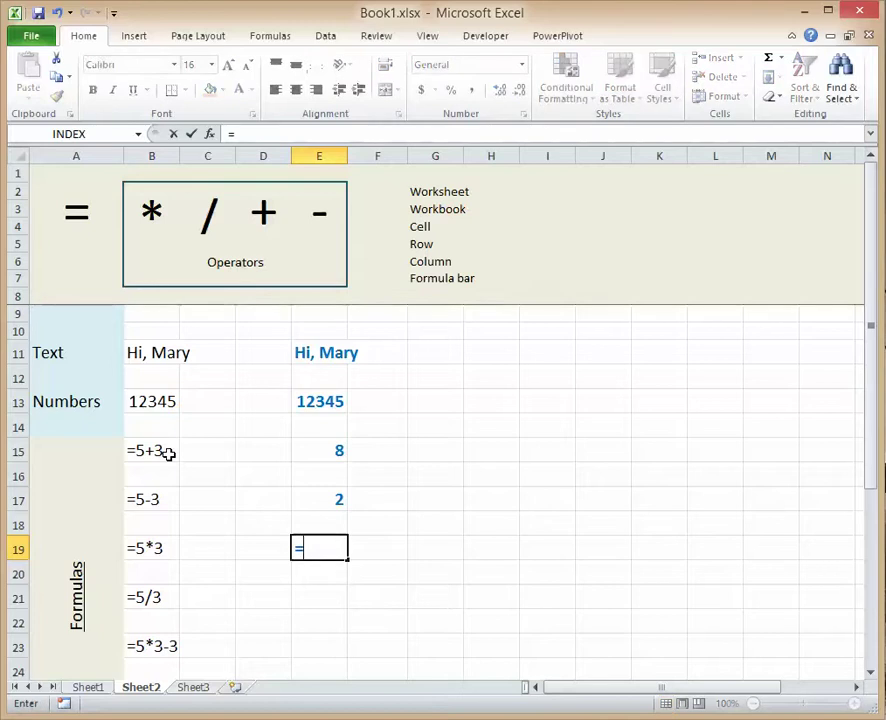
# Enter =5*3, =5/3 and =5*3-3 in E19, E21 and E23, giving 15, 1.667 and 12
pyautogui.write('5*')
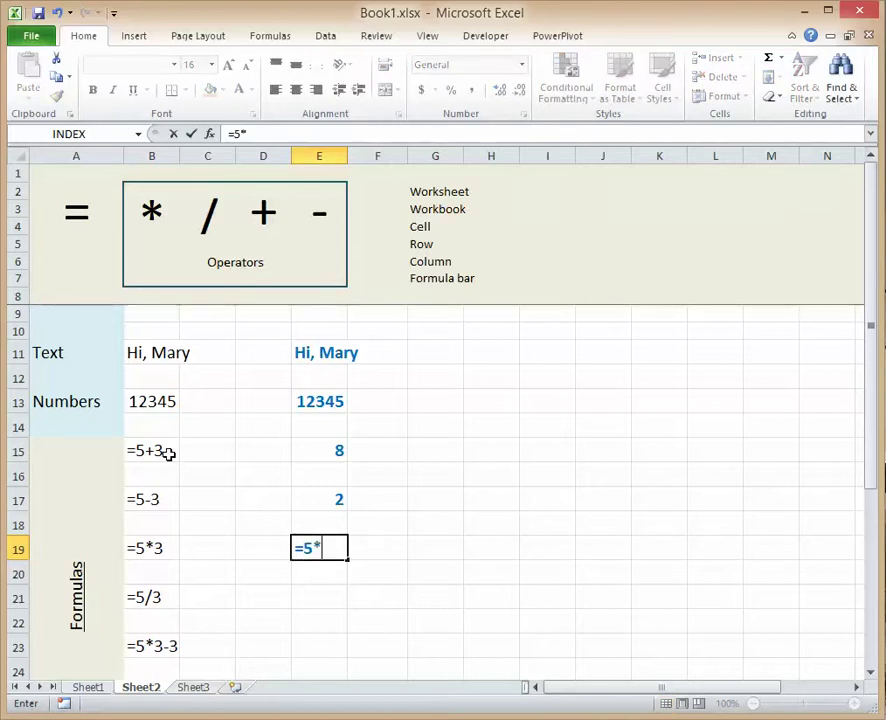
pyautogui.write('3')
pyautogui.press('Return')
pyautogui.press('Return')
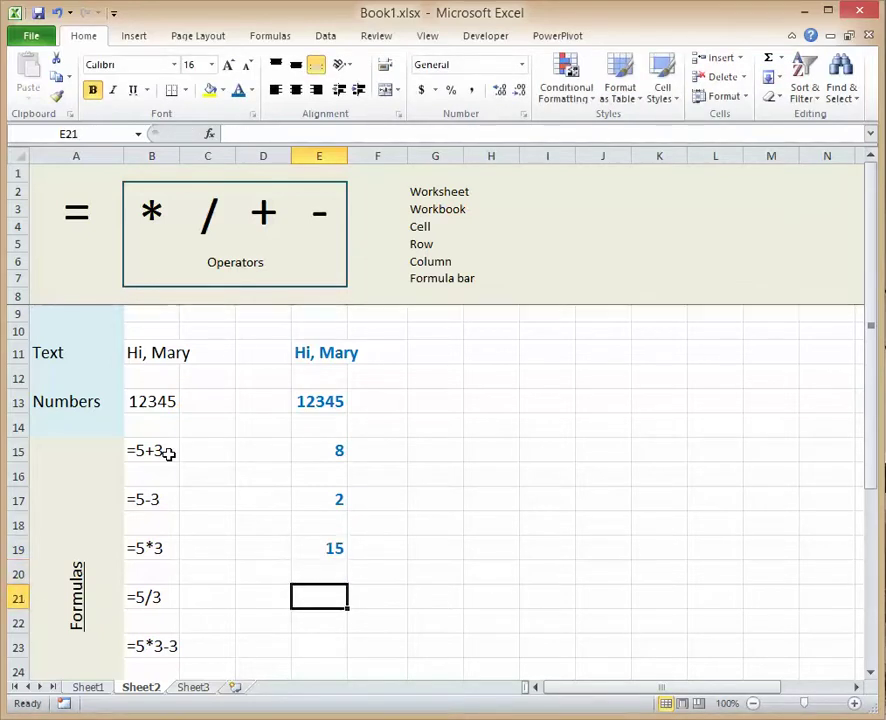
pyautogui.write('=5/3')
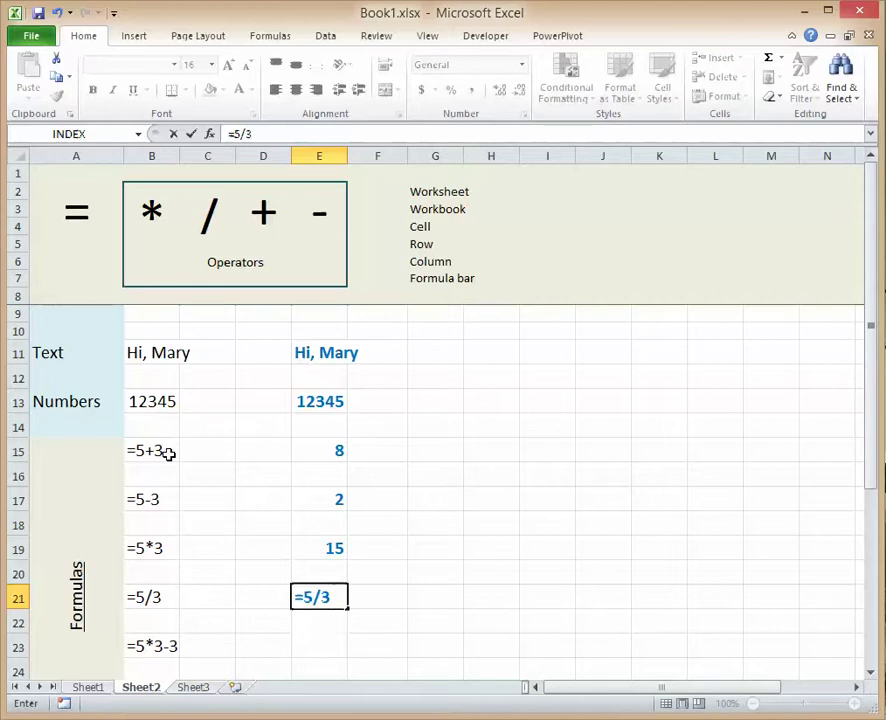
pyautogui.press('Return')
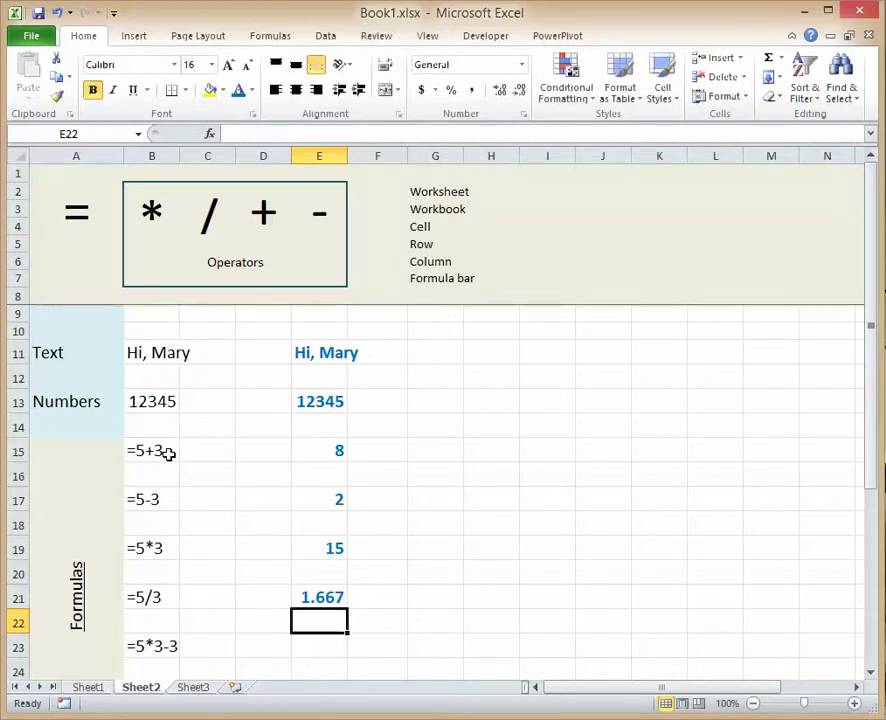
pyautogui.press('Down')
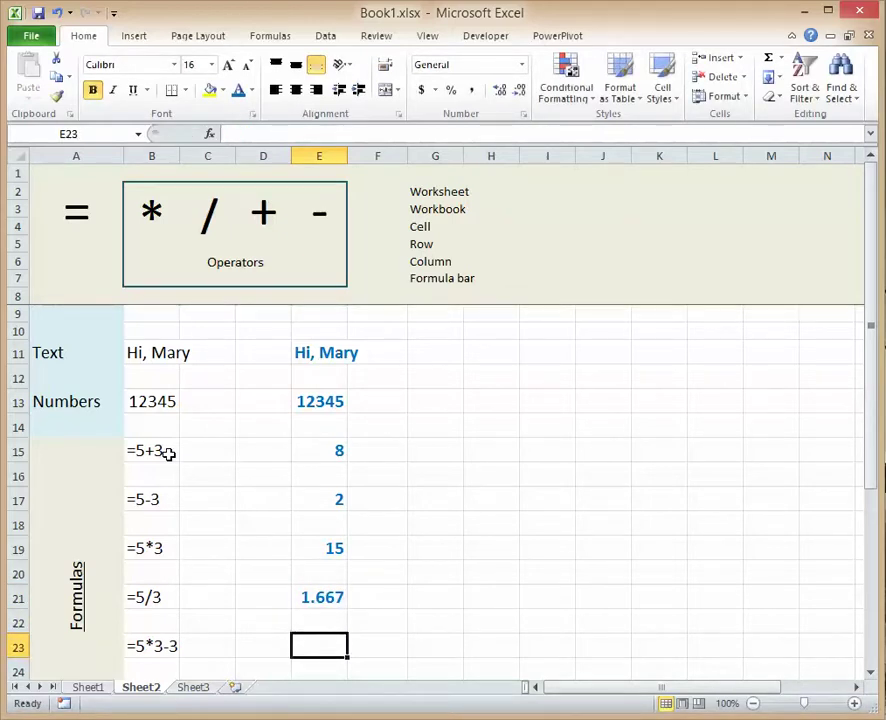
pyautogui.write('=')
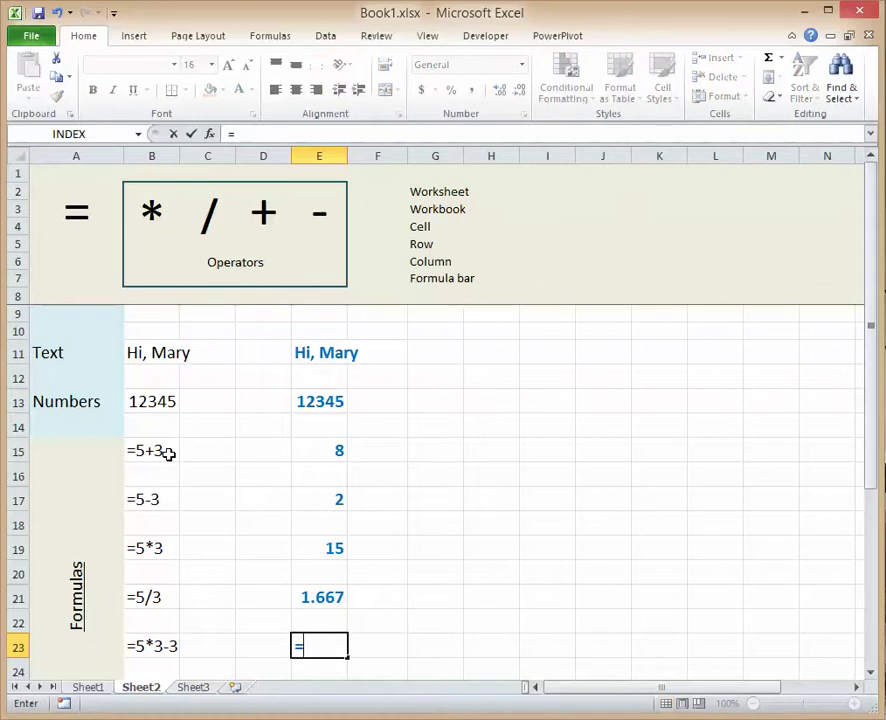
pyautogui.write('5*3-3')
pyautogui.press('Return')
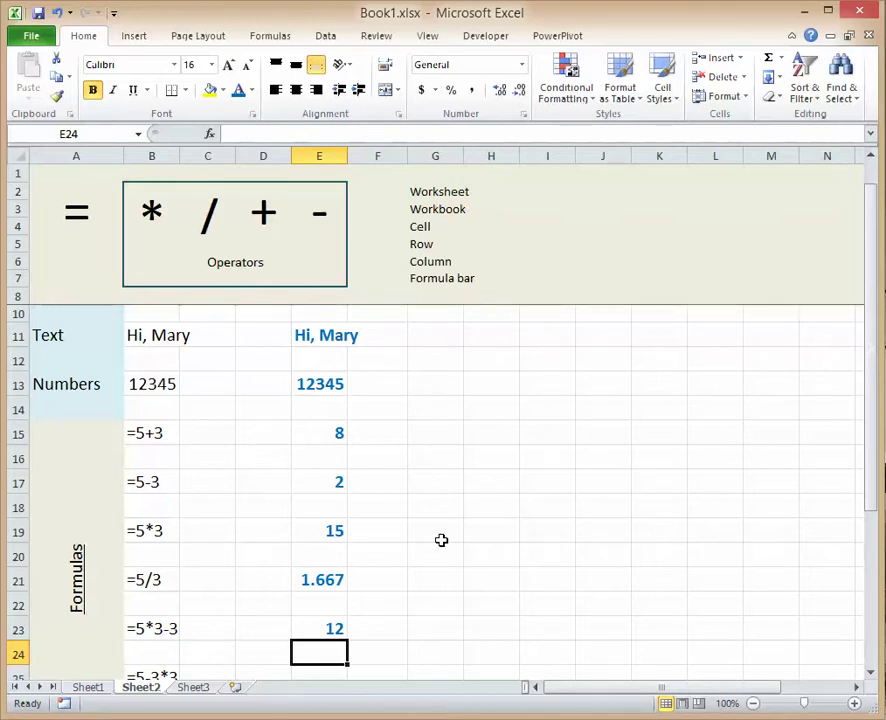
pyautogui.scroll(1, 441, 540)
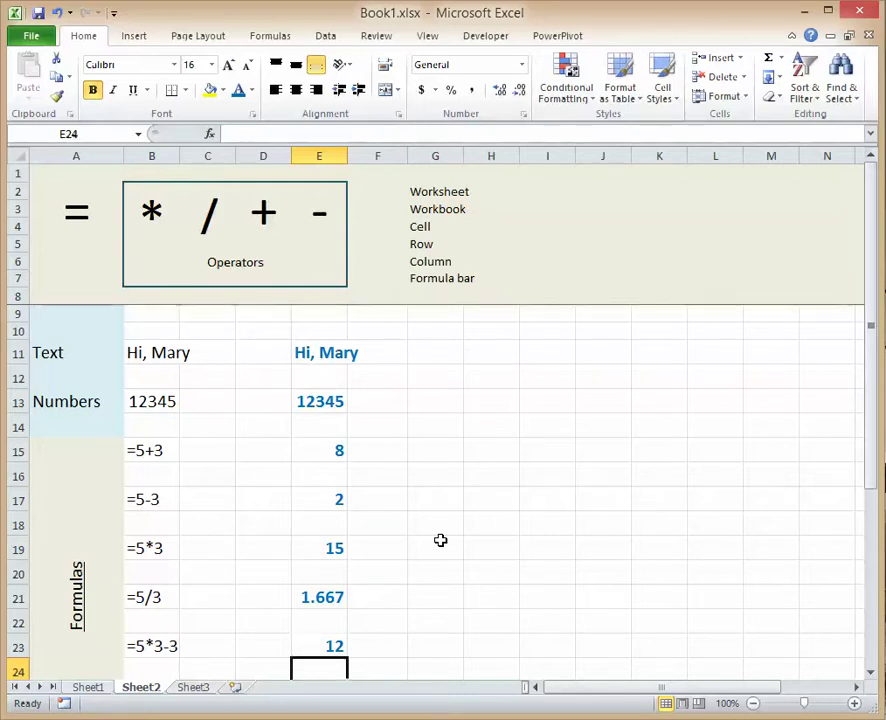
pyautogui.press('Up')
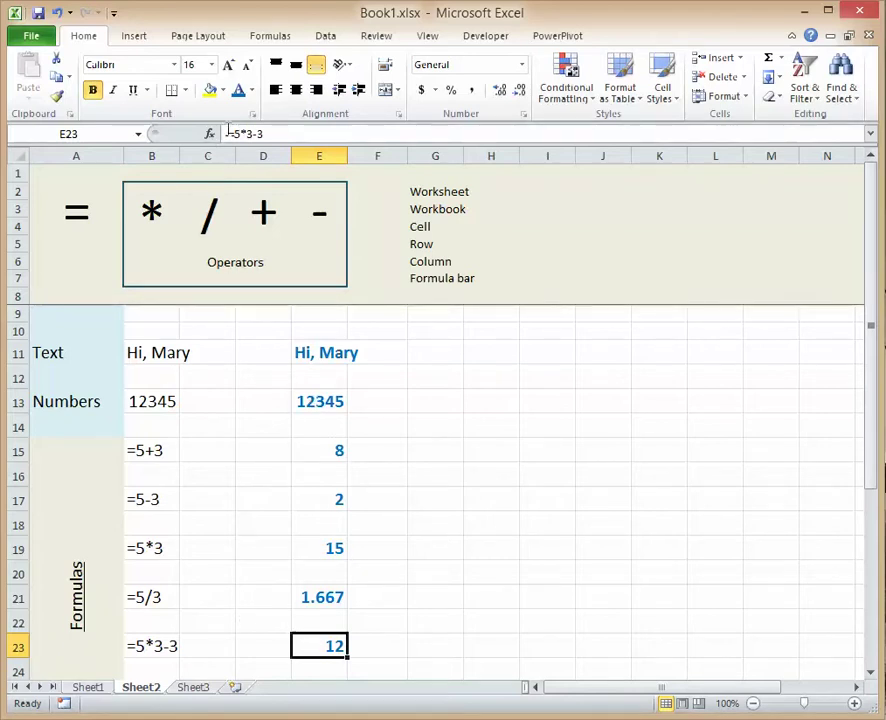
pyautogui.click(284, 133)
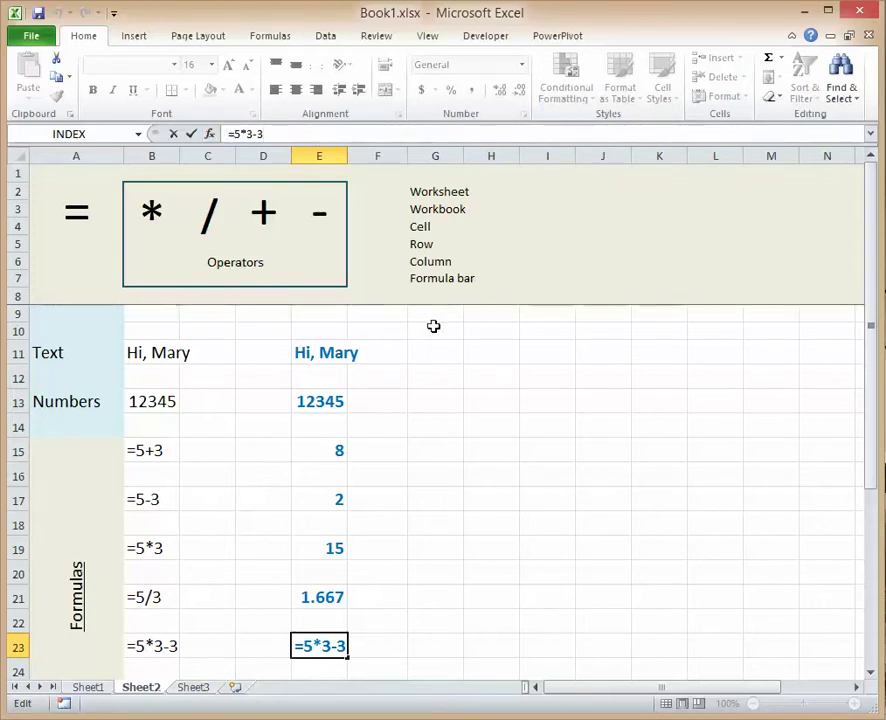
pyautogui.click(386, 654)
pyautogui.click(314, 654)
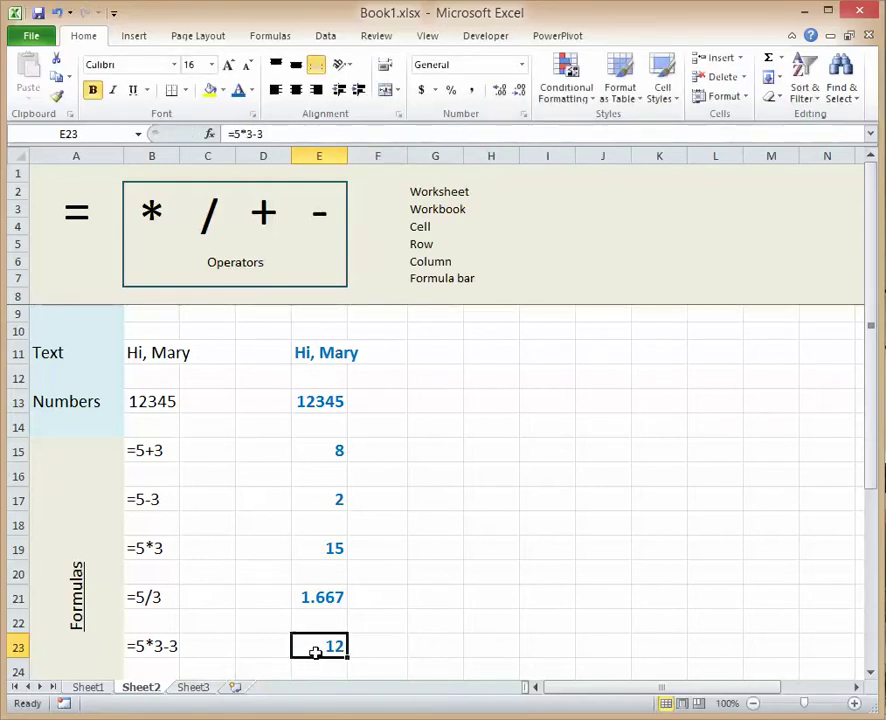